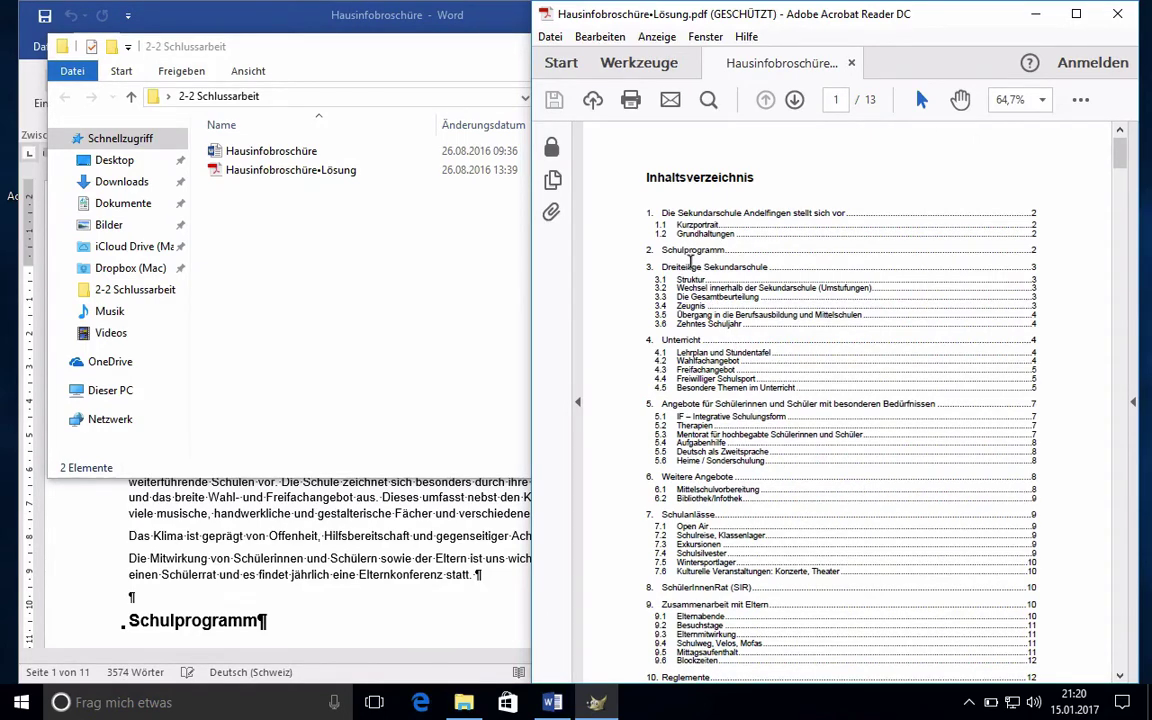
Step: Scroll the solution PDF's table of contents to page 2, then bring the 2-2 Schlussarbeit folder forward
{"action": "scroll", "coordinate": [682, 255], "scroll_direction": "down", "scroll_amount": 2}
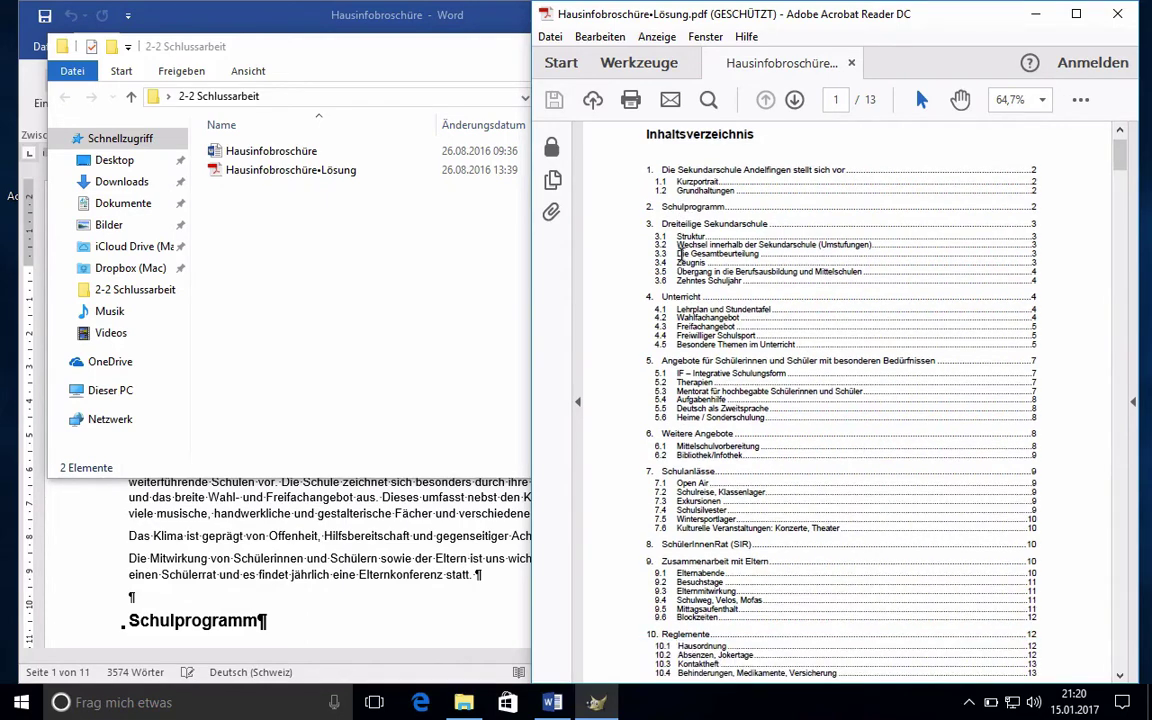
{"action": "scroll", "coordinate": [680, 254], "scroll_direction": "down", "scroll_amount": 2}
{"action": "scroll", "coordinate": [680, 256], "scroll_direction": "down", "scroll_amount": 1}
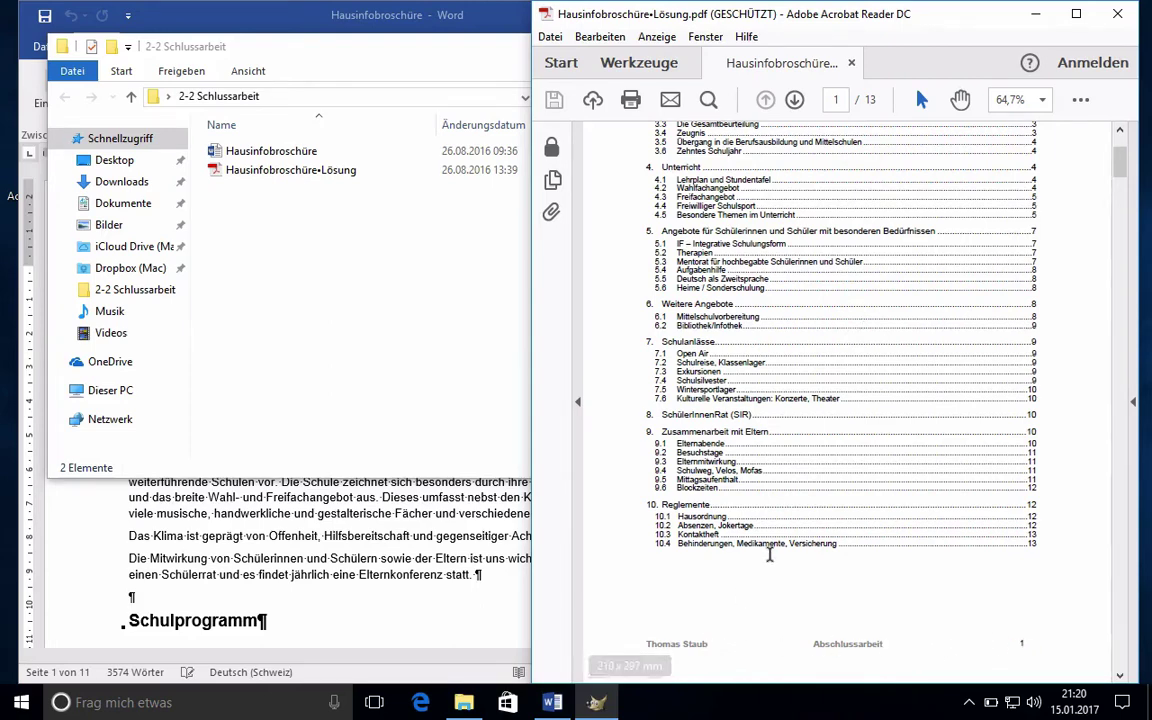
{"action": "scroll", "coordinate": [770, 560], "scroll_direction": "down", "scroll_amount": 3}
{"action": "scroll", "coordinate": [770, 561], "scroll_direction": "down", "scroll_amount": 3}
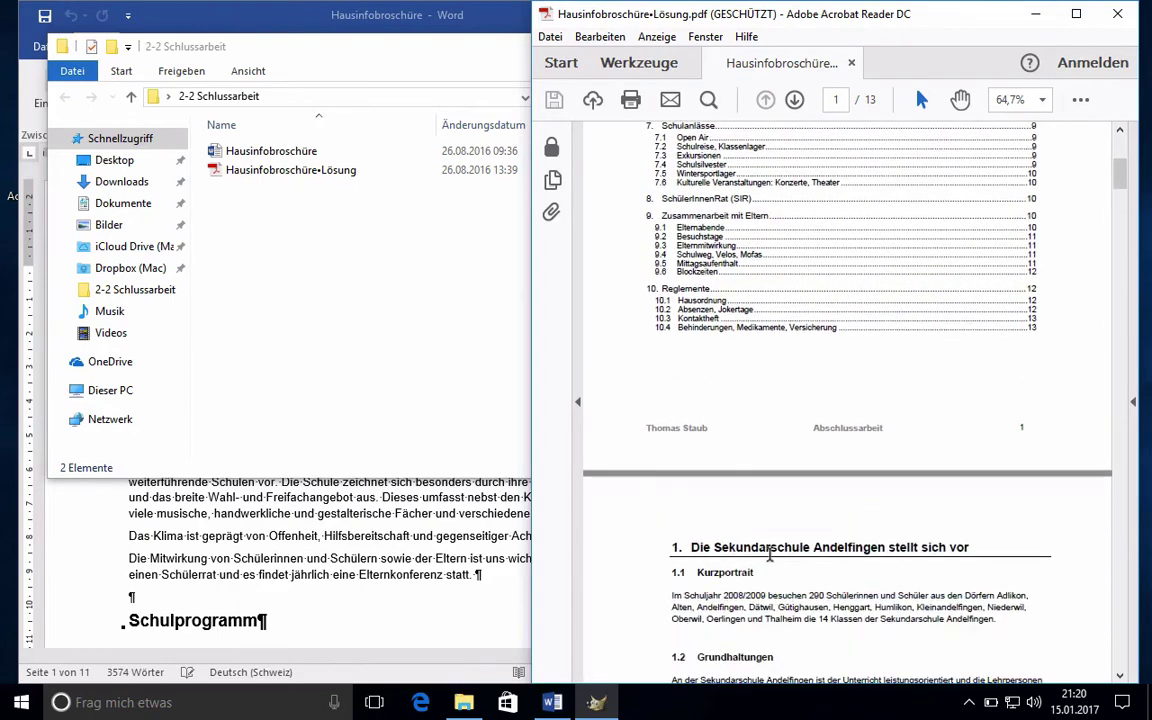
{"action": "scroll", "coordinate": [770, 553], "scroll_direction": "down", "scroll_amount": 1}
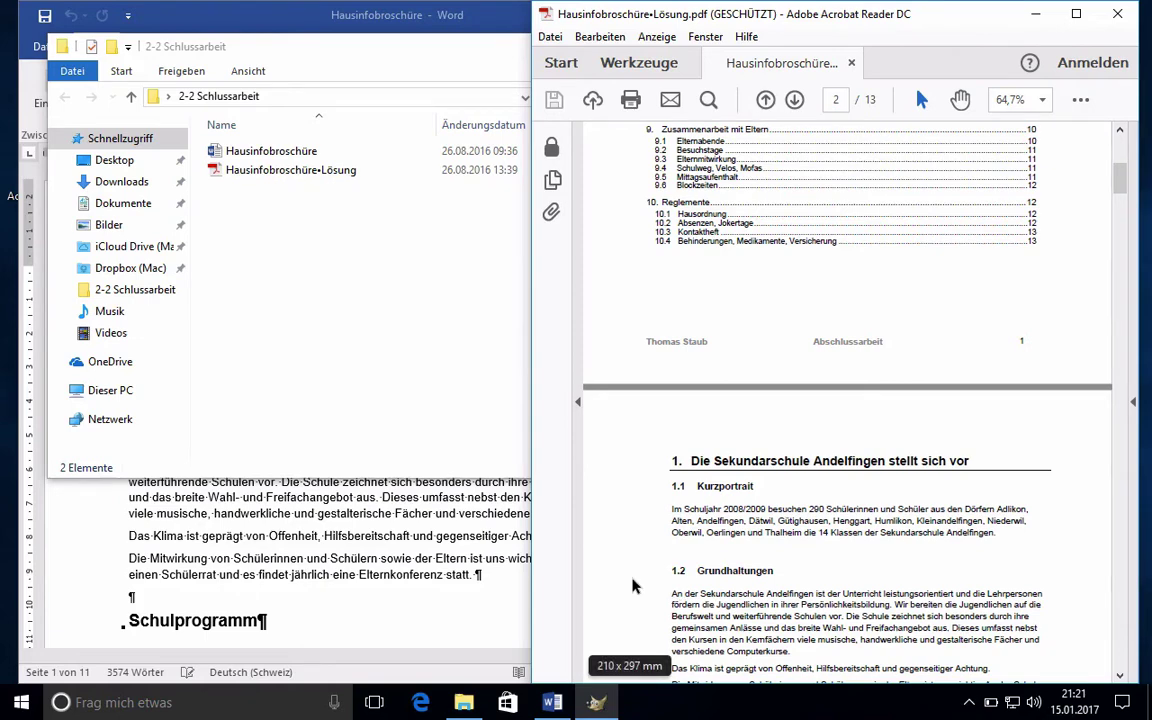
{"action": "left_click", "coordinate": [464, 703]}
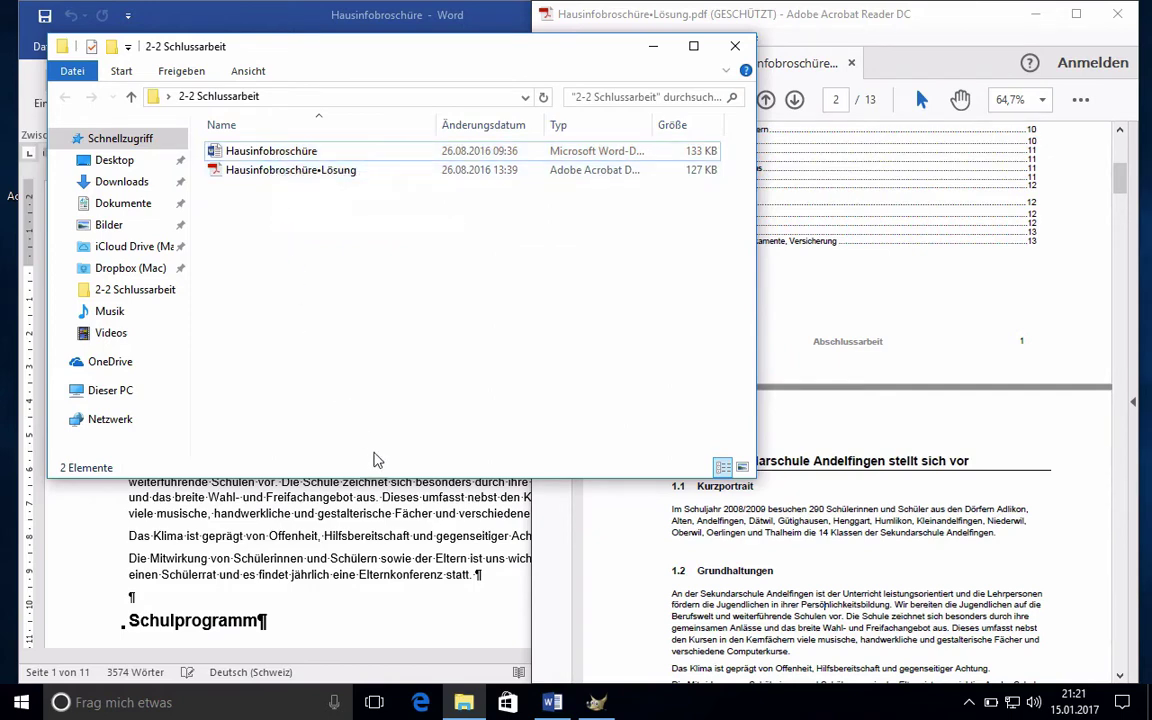
Step: Maximize Hausinfobroschüre in Word, show Formatvorlagen, and check the Kurzportrait, body text and Grundhaltungen styles
{"action": "left_click", "coordinate": [490, 587]}
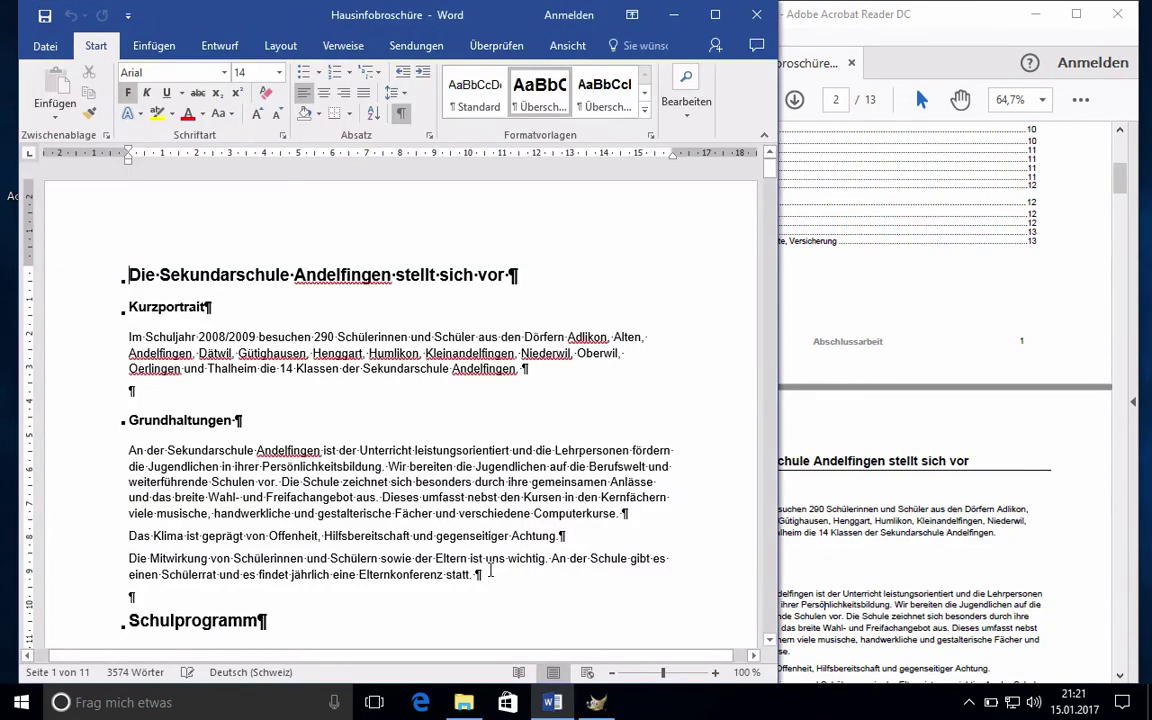
{"action": "left_click", "coordinate": [715, 15]}
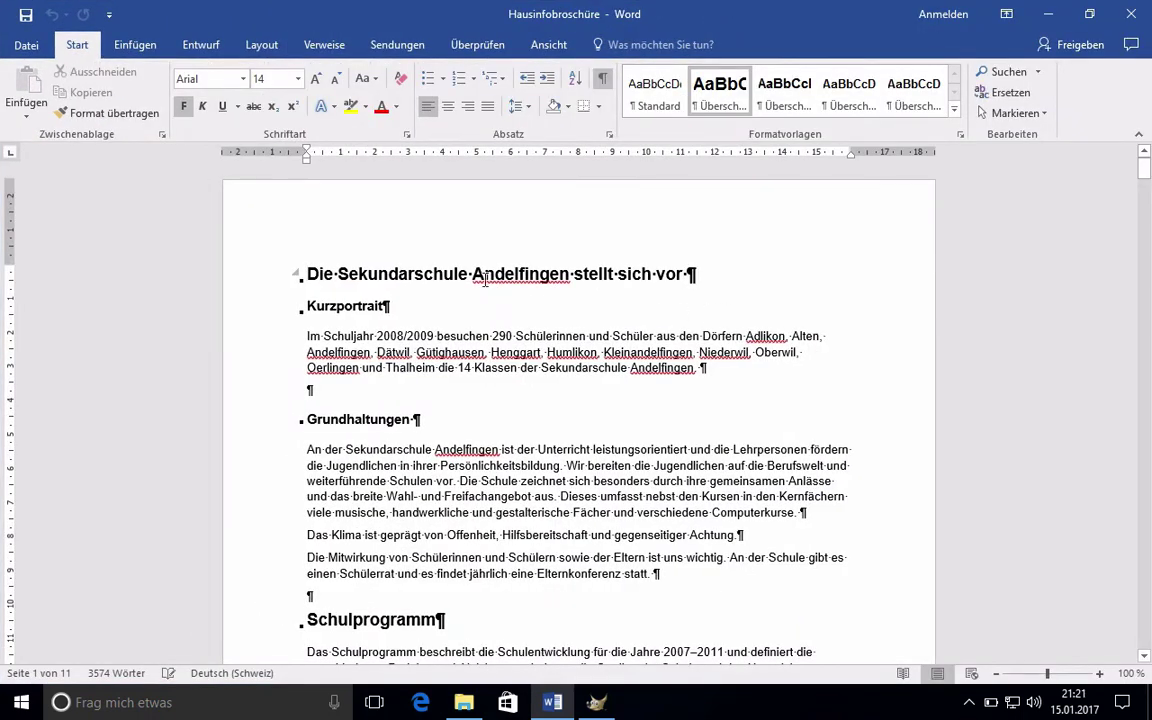
{"action": "left_click", "coordinate": [367, 305]}
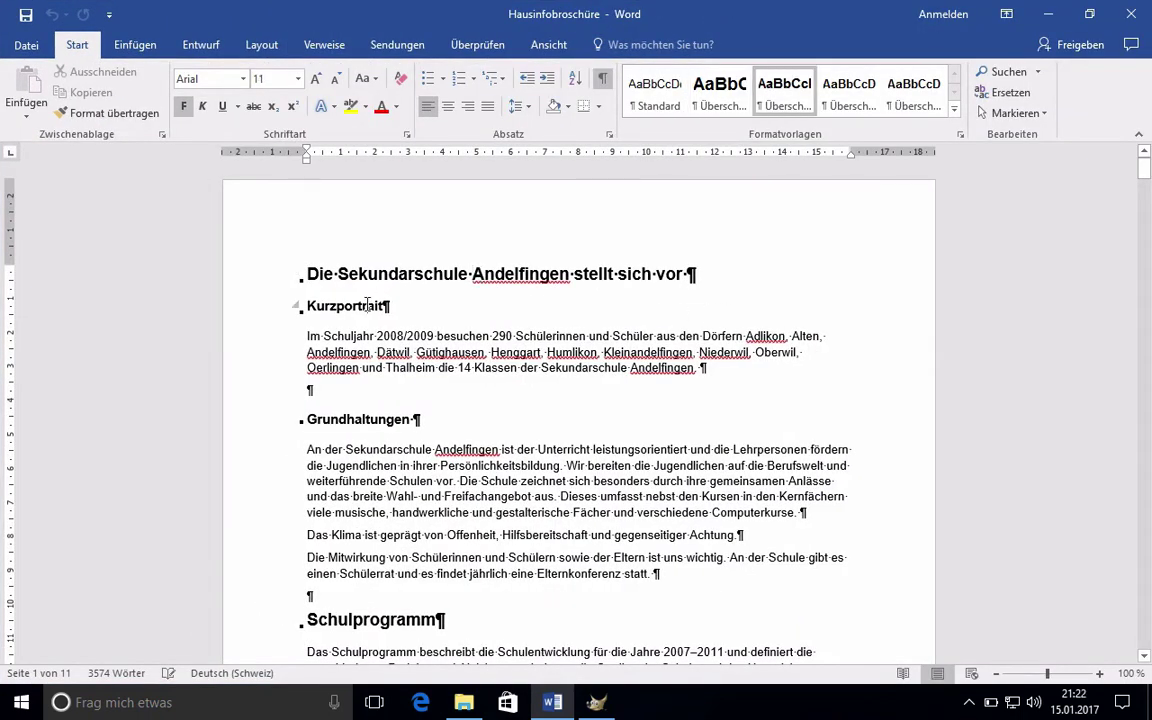
{"action": "left_click", "coordinate": [959, 134]}
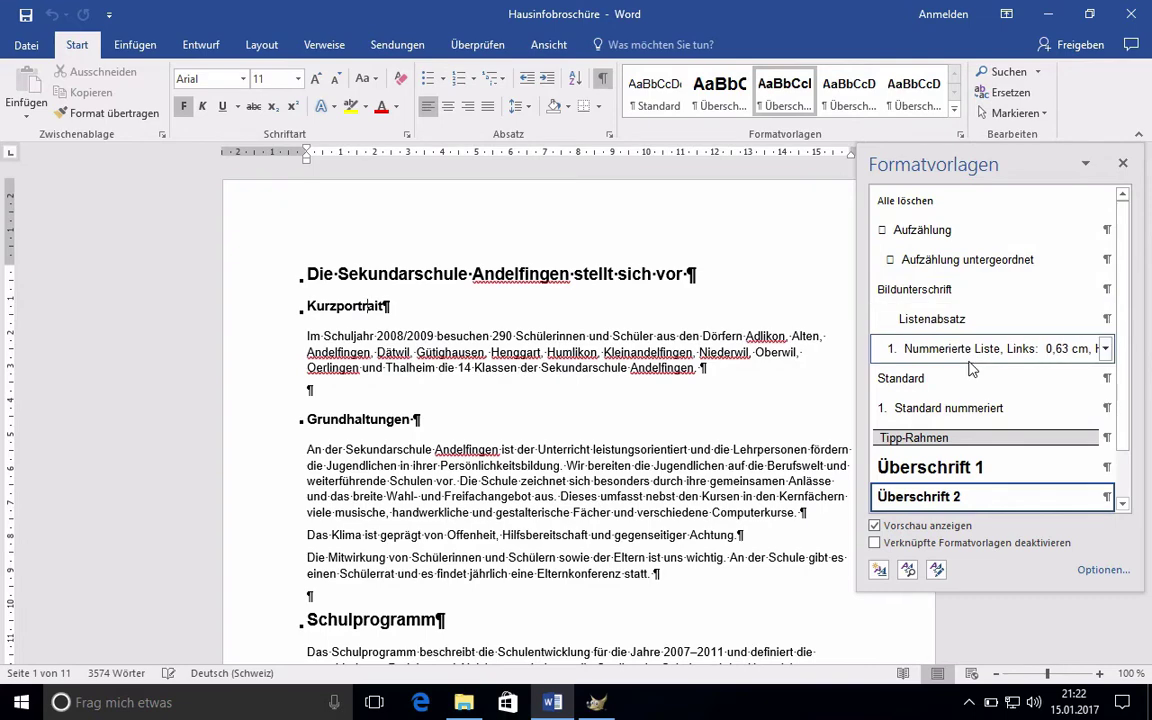
{"action": "left_click", "coordinate": [685, 393]}
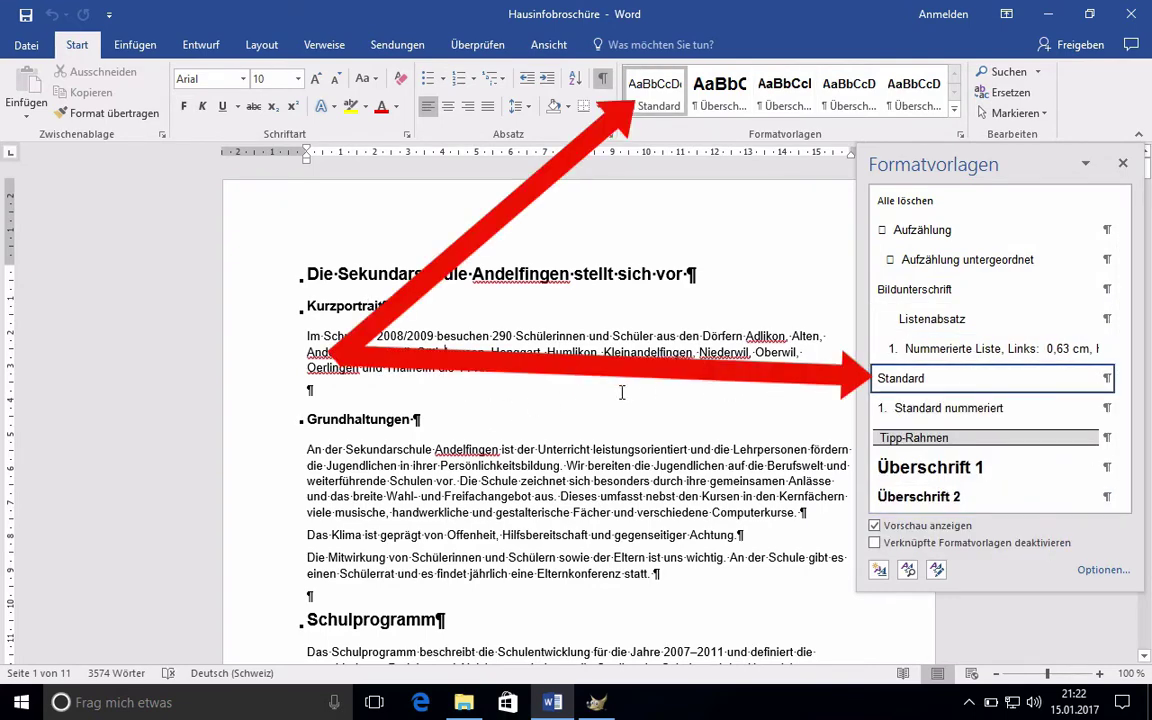
{"action": "left_click", "coordinate": [381, 423]}
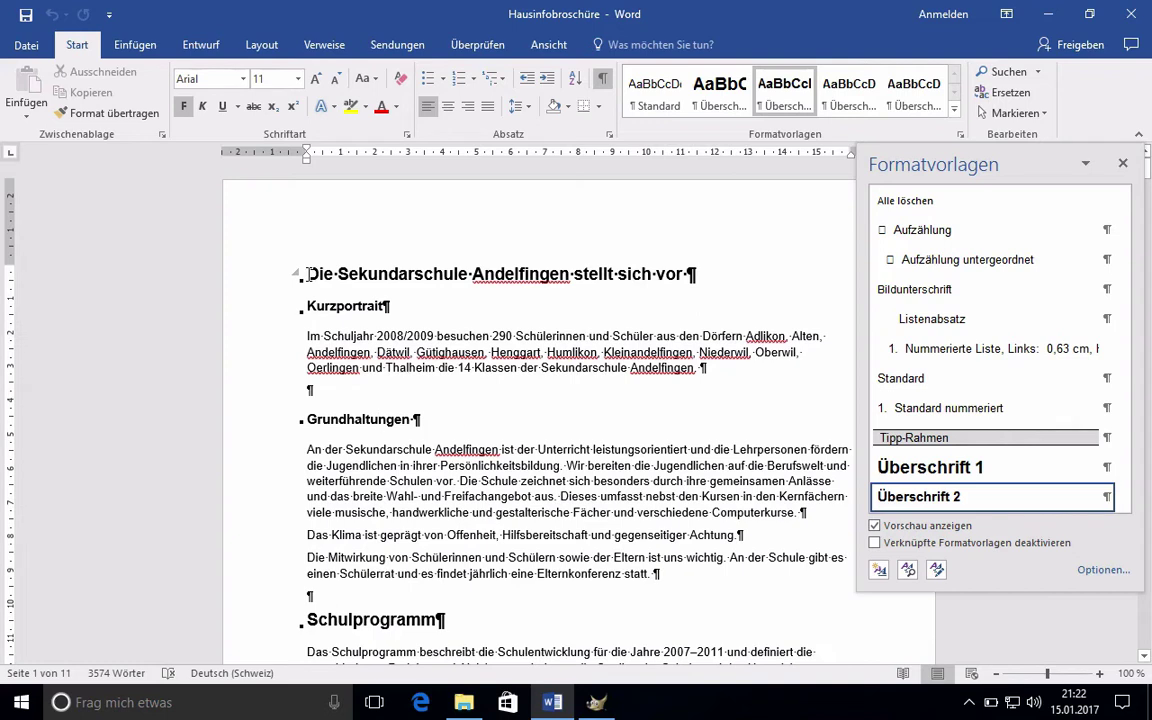
Step: In Seite einrichten, set Mehrere Seiten to Gegenüberliegende Seiten for mirrored margins
{"action": "left_click", "coordinate": [264, 47]}
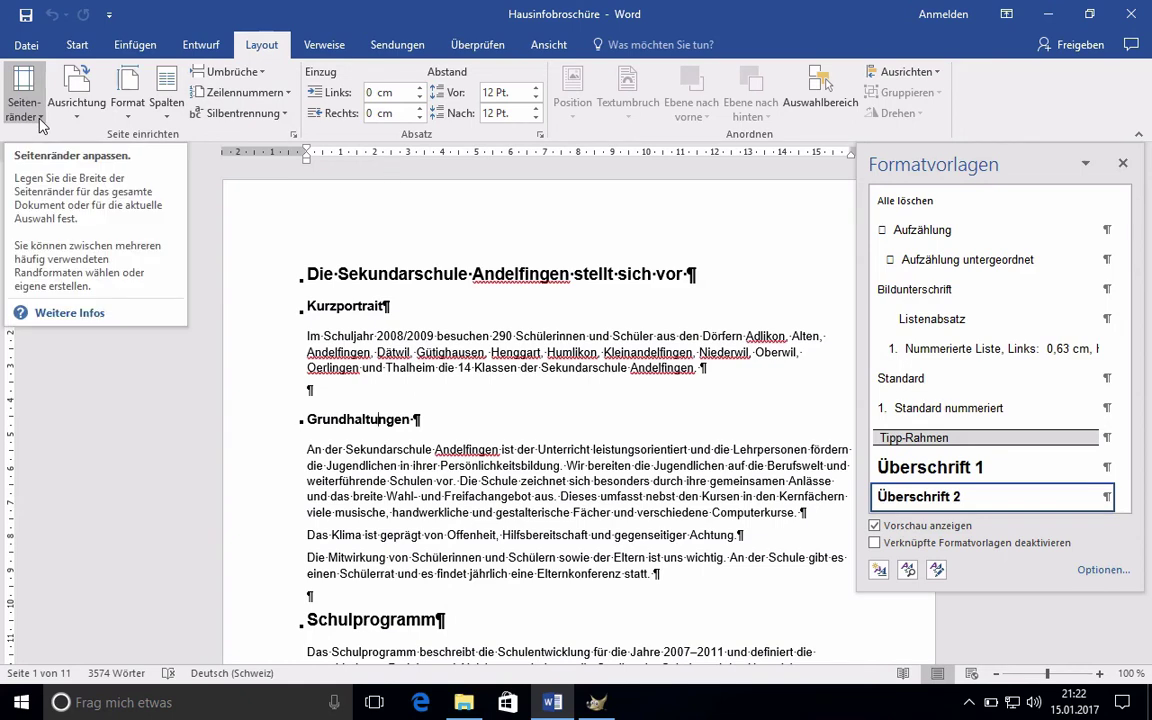
{"action": "left_click", "coordinate": [293, 134]}
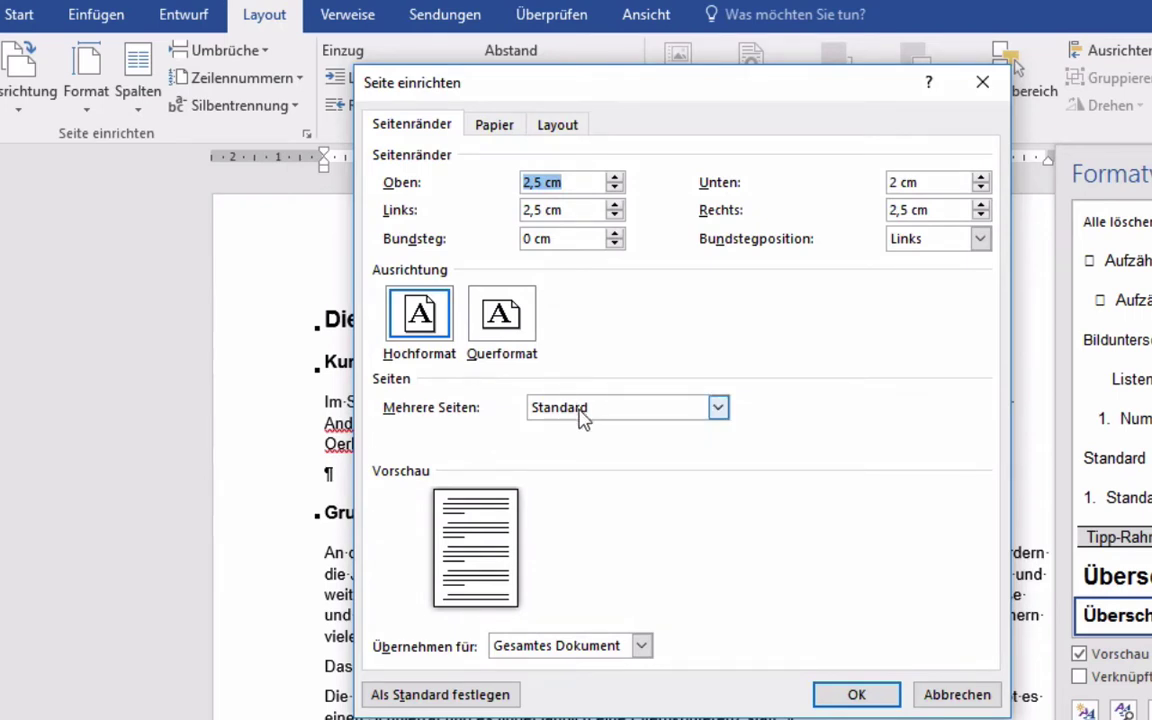
{"action": "left_click", "coordinate": [718, 409]}
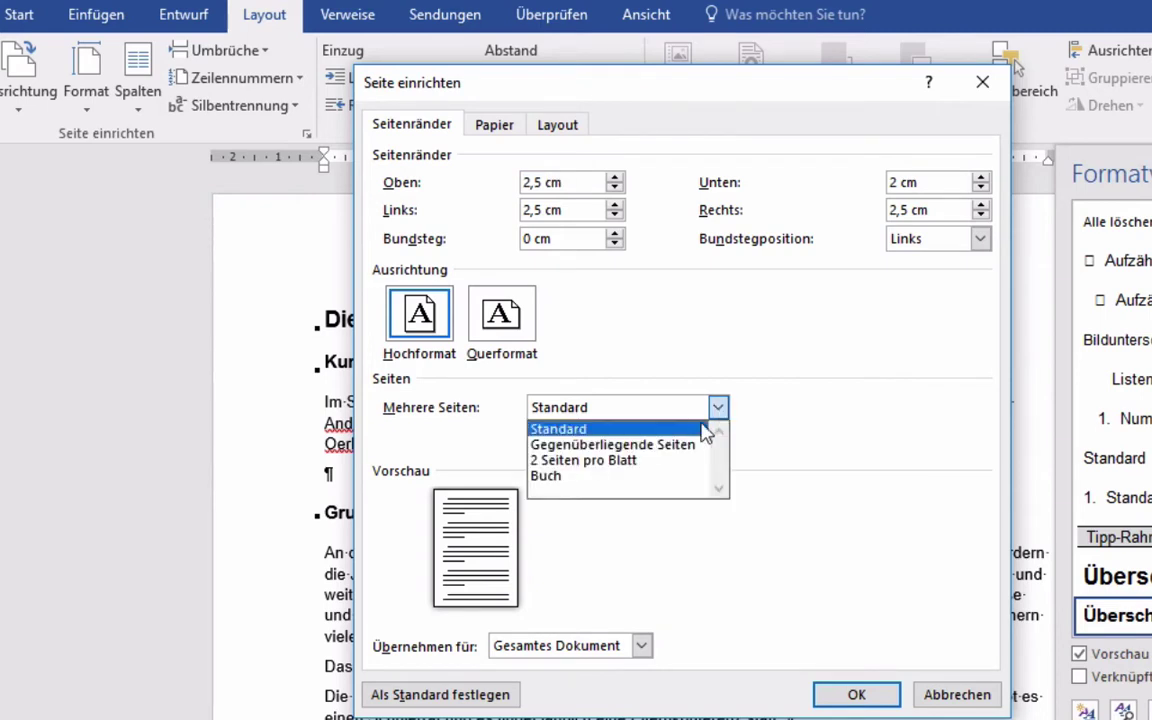
{"action": "left_click", "coordinate": [637, 447]}
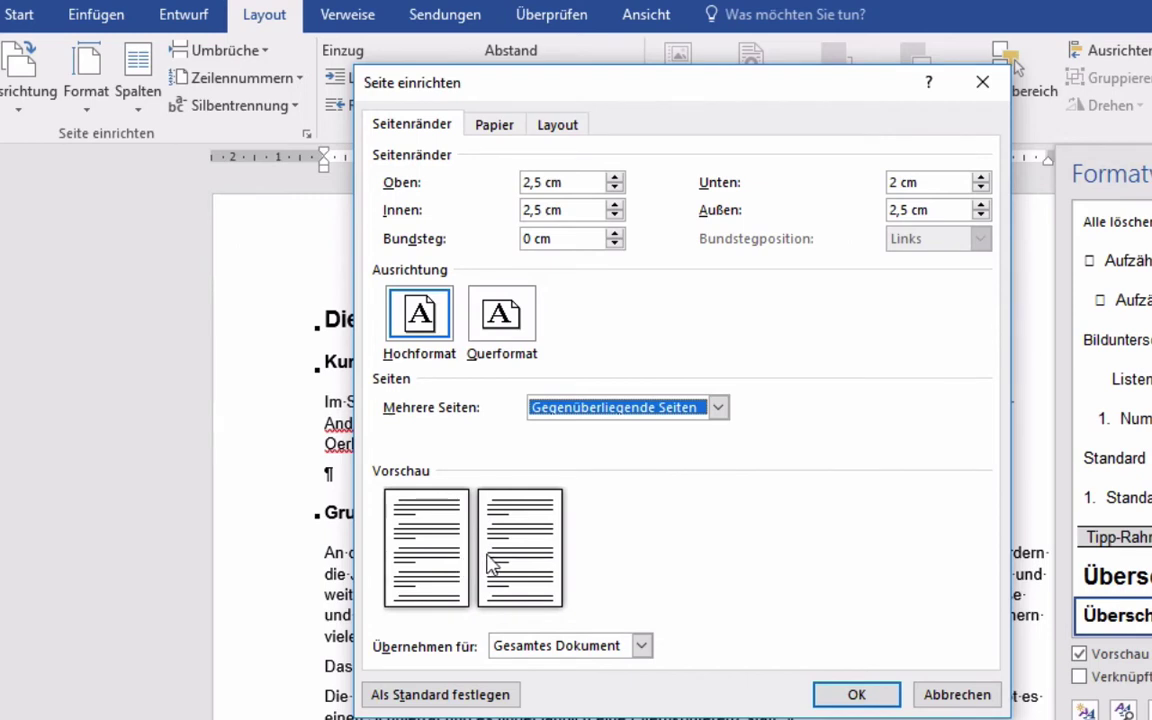
Step: Change the Außen margin from 2,5 to 3,5 cm and Unten from 2 to 3 cm
{"action": "left_click", "coordinate": [897, 210]}
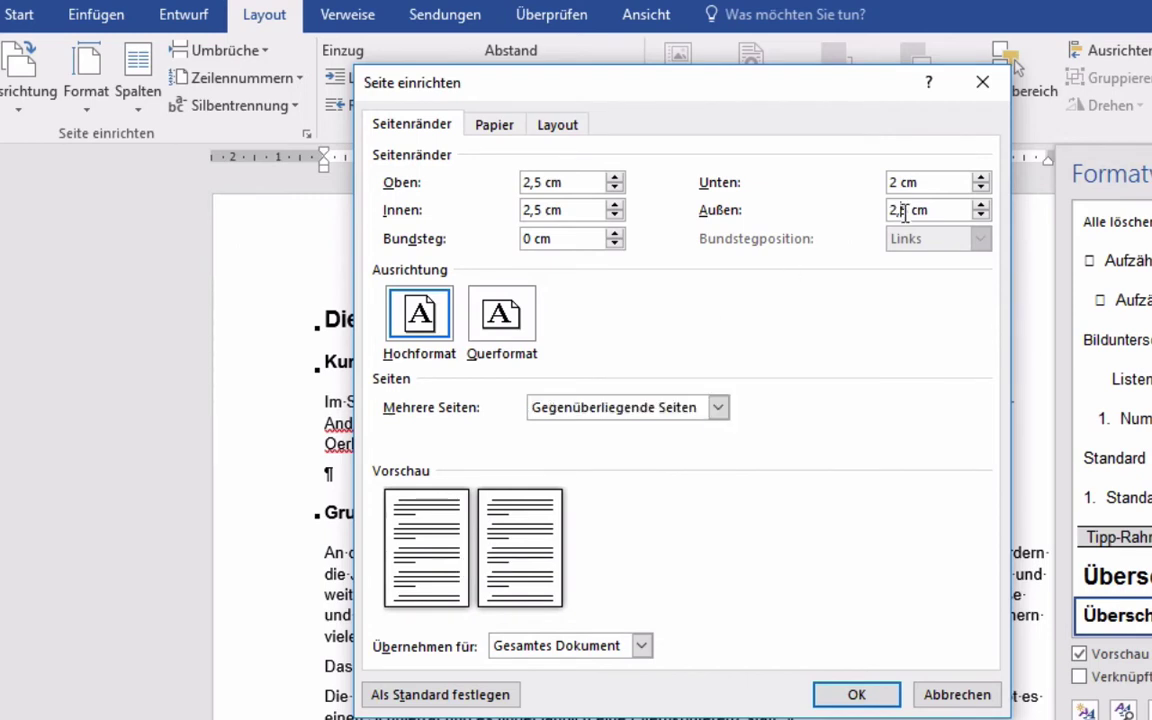
{"action": "key", "text": "BackSpace"}
{"action": "type", "text": "3"}
{"action": "double_click", "coordinate": [893, 182]}
{"action": "type", "text": "3"}
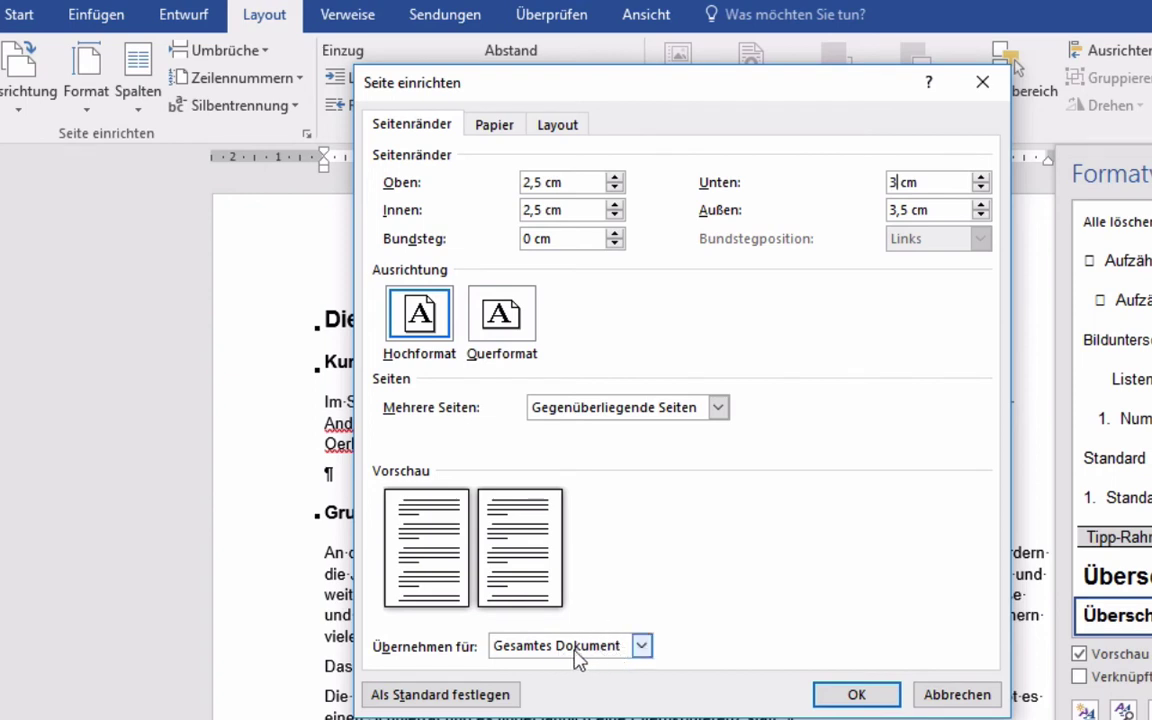
Step: Apply the margins to the Gesamtes Dokument, confirm with OK, and close the Formatvorlagen pane
{"action": "left_click", "coordinate": [641, 648]}
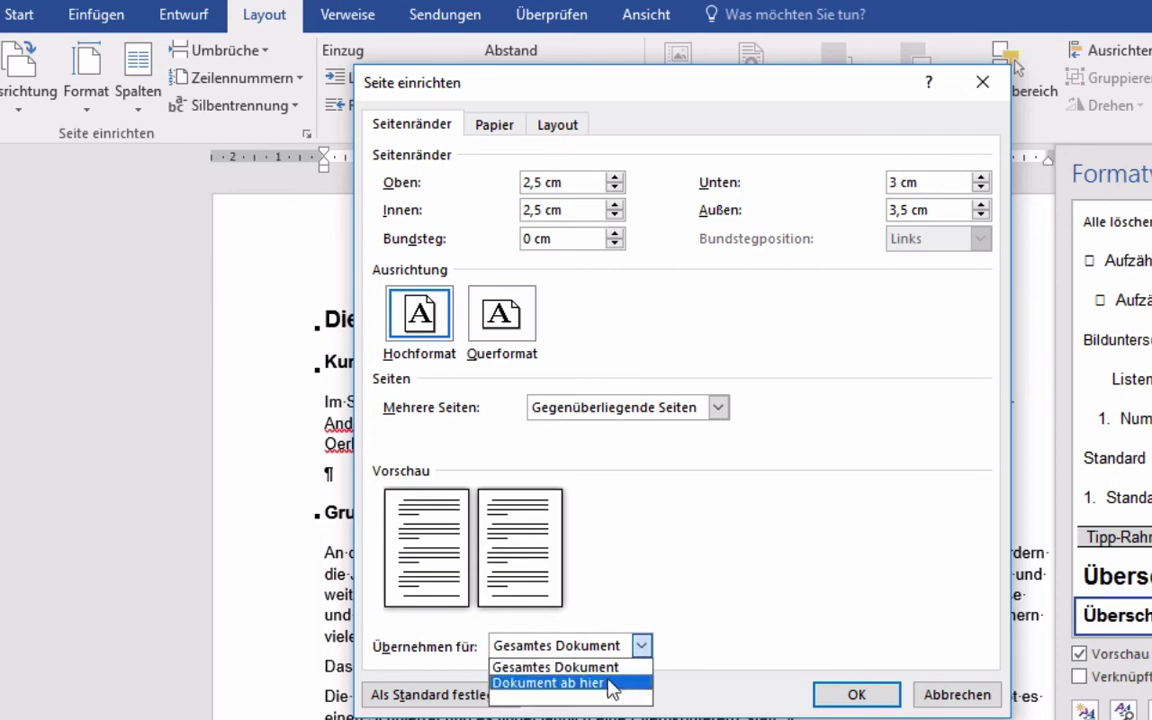
{"action": "left_click", "coordinate": [670, 625]}
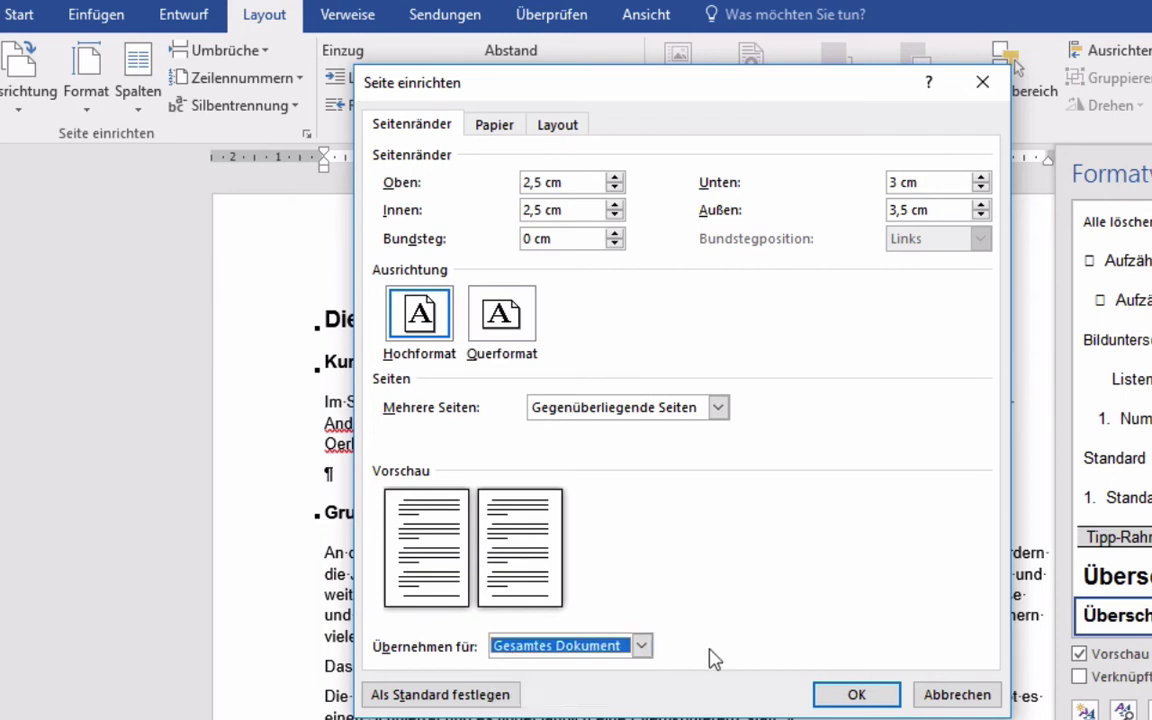
{"action": "left_click", "coordinate": [505, 126]}
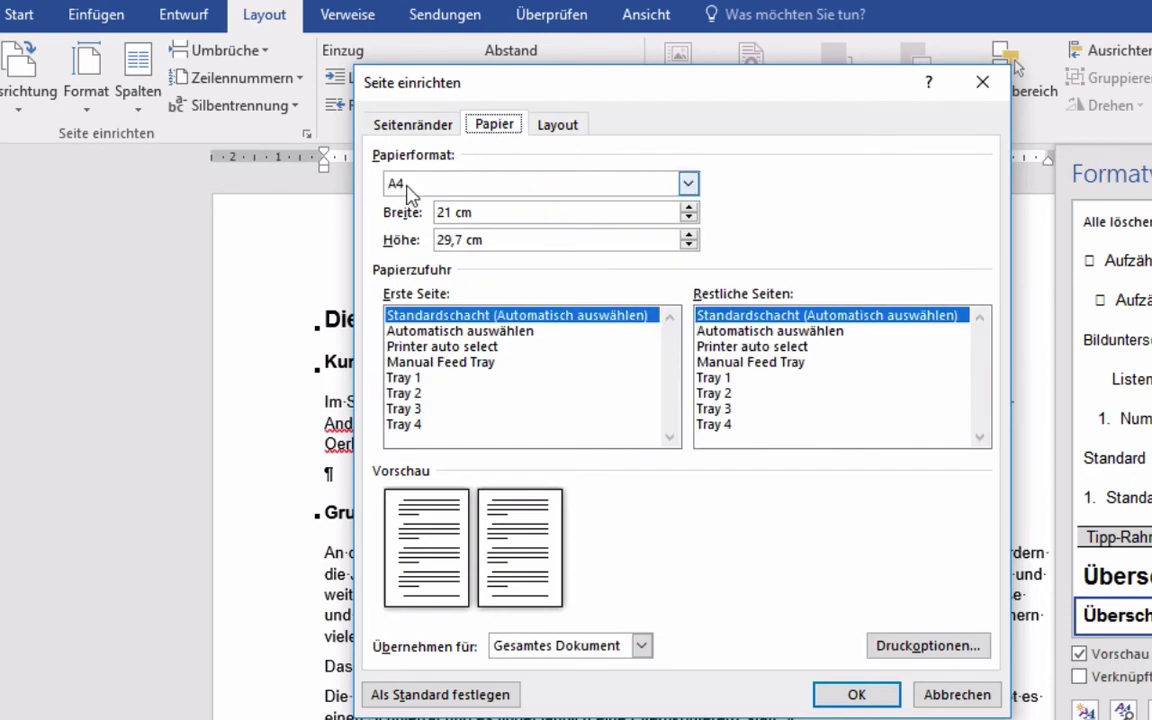
{"action": "left_click", "coordinate": [560, 128]}
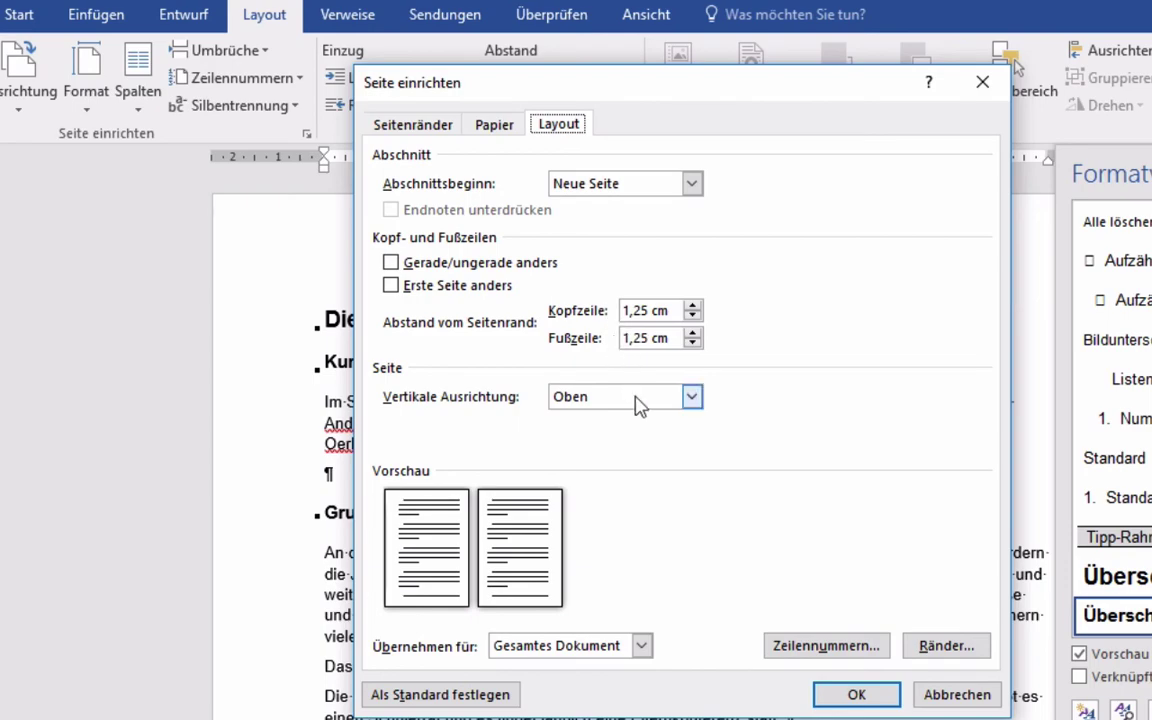
{"action": "left_click", "coordinate": [845, 705]}
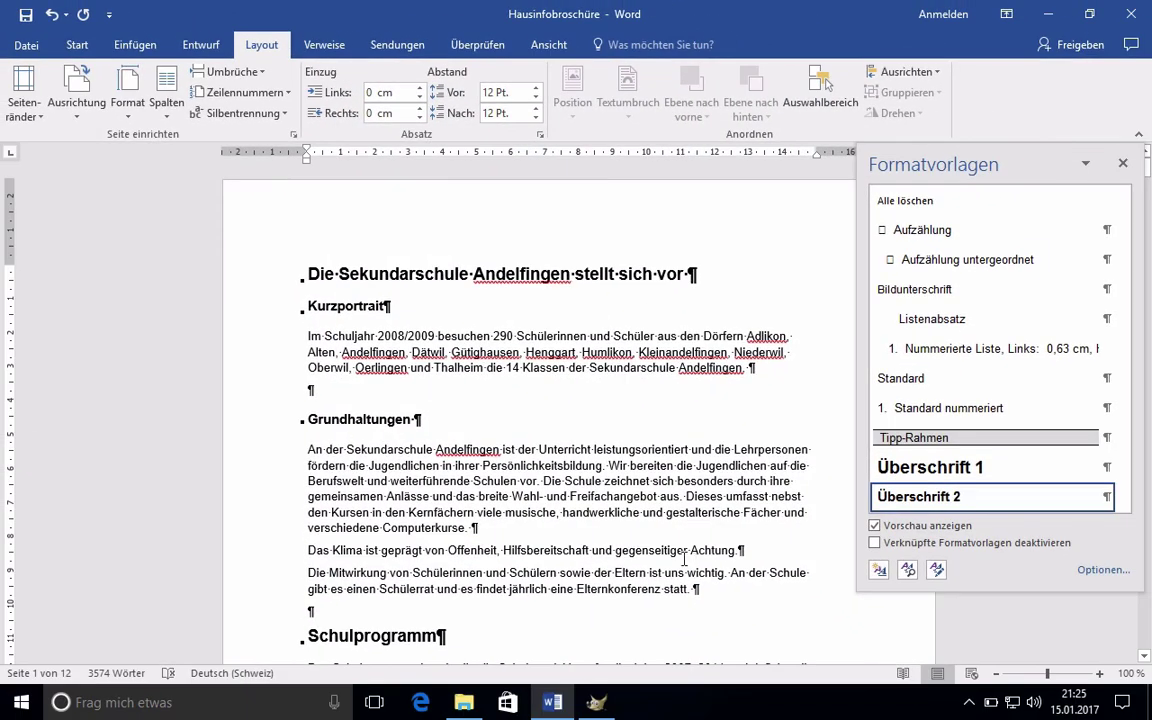
{"action": "left_click", "coordinate": [1122, 163]}
{"action": "scroll", "coordinate": [796, 262], "scroll_direction": "down", "scroll_amount": 1}
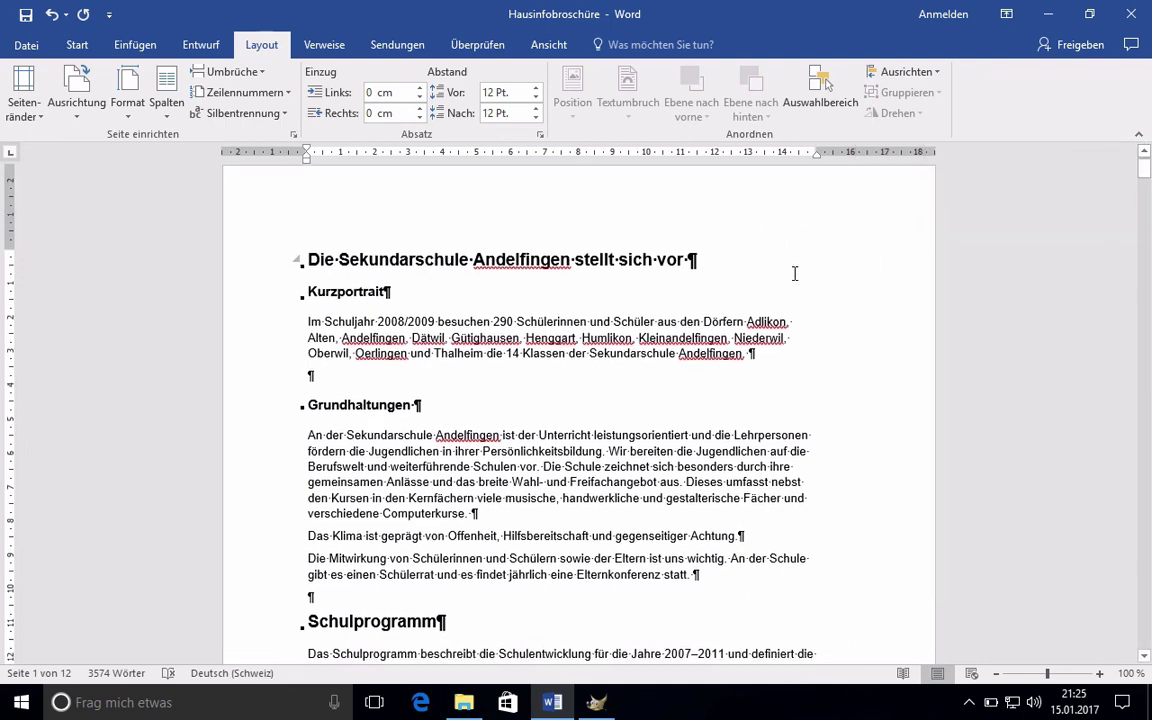